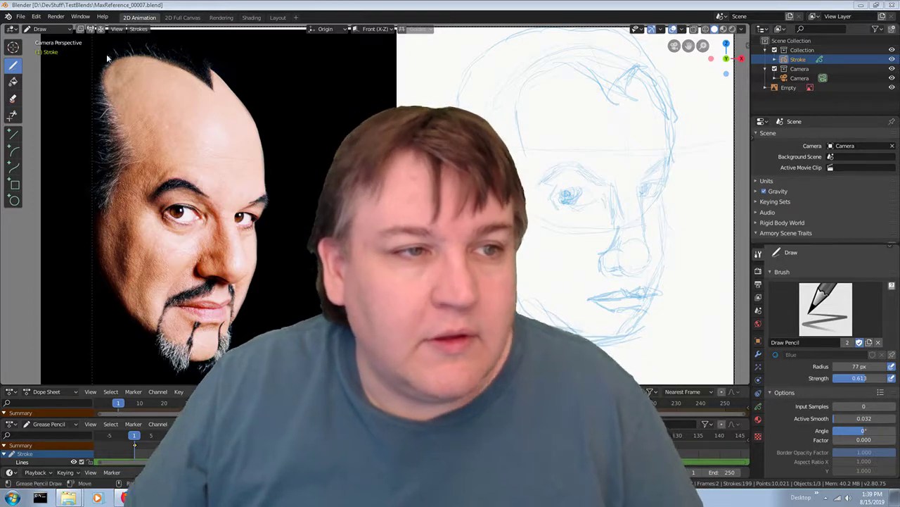
Open DrawingTemplate_00001.blend from recent files, zoom the camera frame and place a test dot.
{"action": "left_click", "coordinate": [21, 16]}
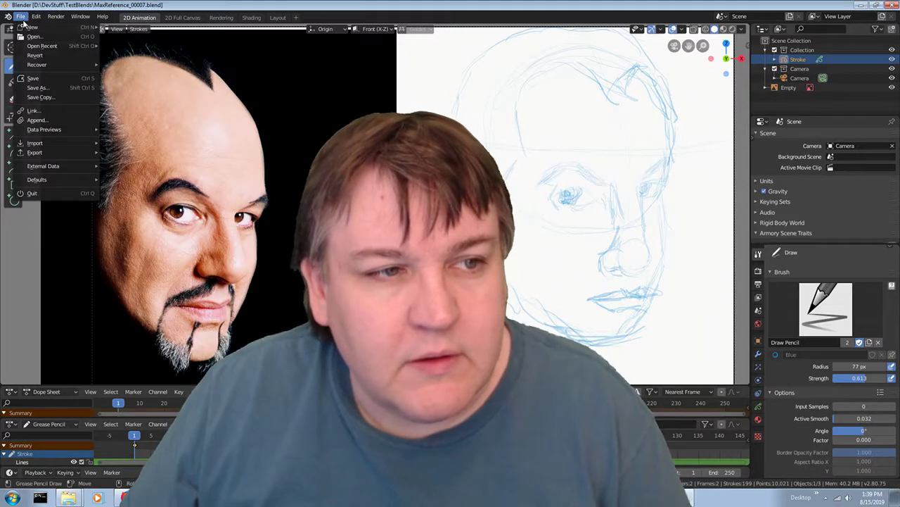
{"action": "mouse_move", "coordinate": [42, 45]}
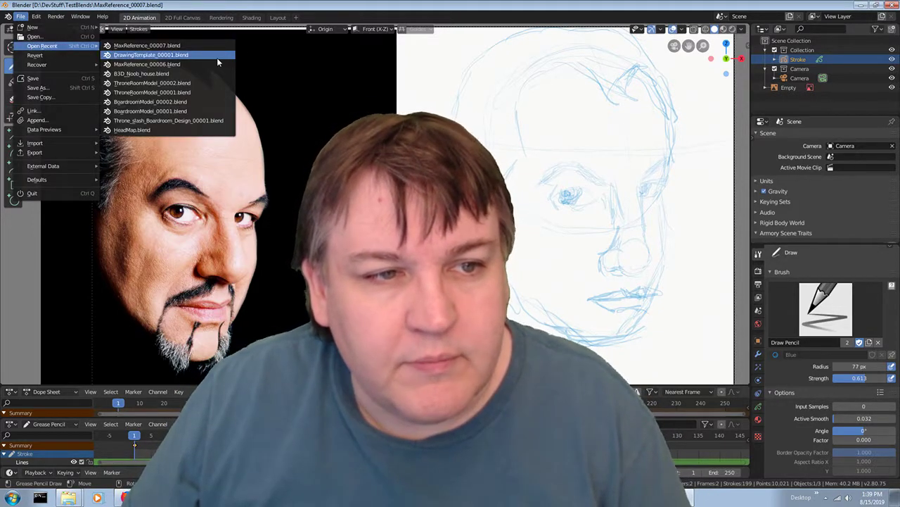
{"action": "left_click", "coordinate": [217, 58]}
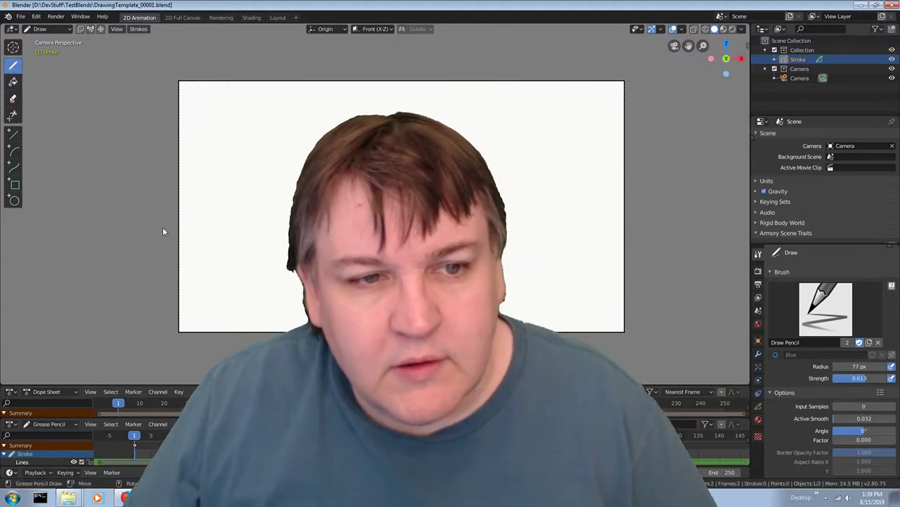
{"action": "scroll", "coordinate": [117, 172], "scroll_direction": "up", "scroll_amount": 3}
{"action": "scroll", "coordinate": [119, 190], "scroll_direction": "down", "scroll_amount": 2}
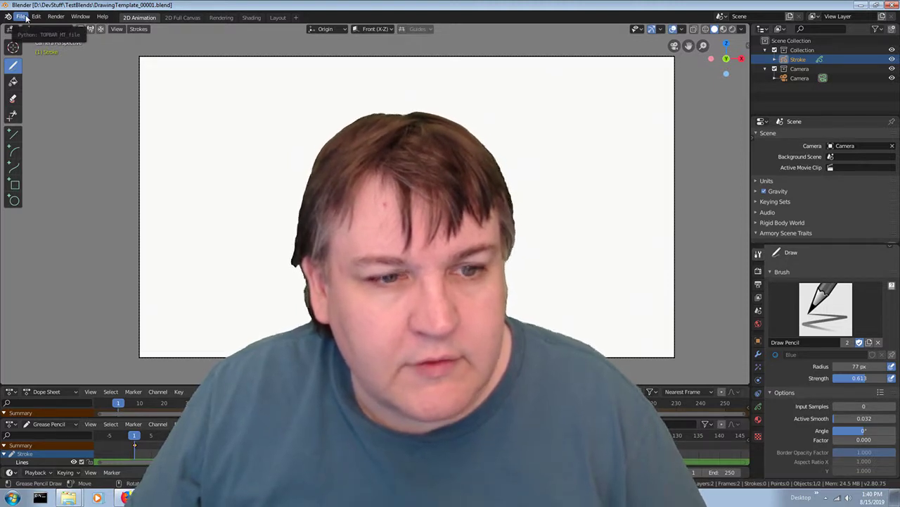
{"action": "left_click", "coordinate": [260, 36]}
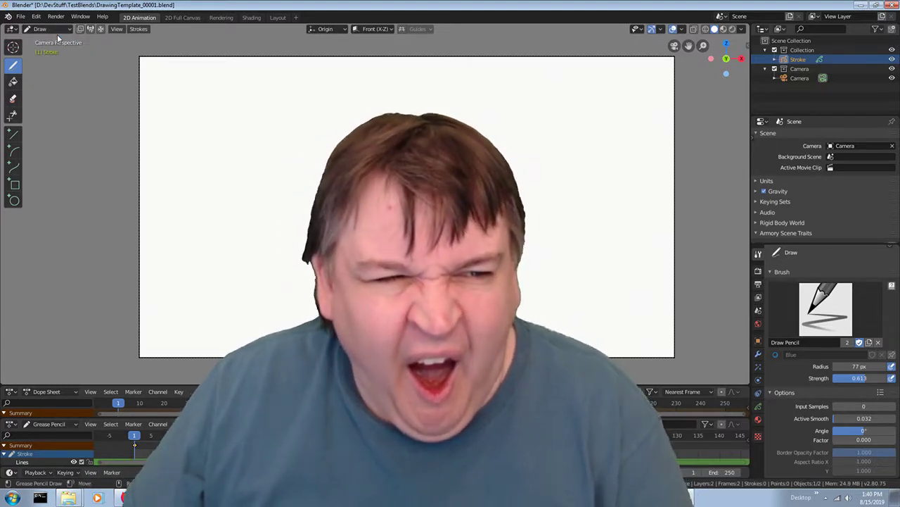
{"action": "left_click", "coordinate": [64, 29]}
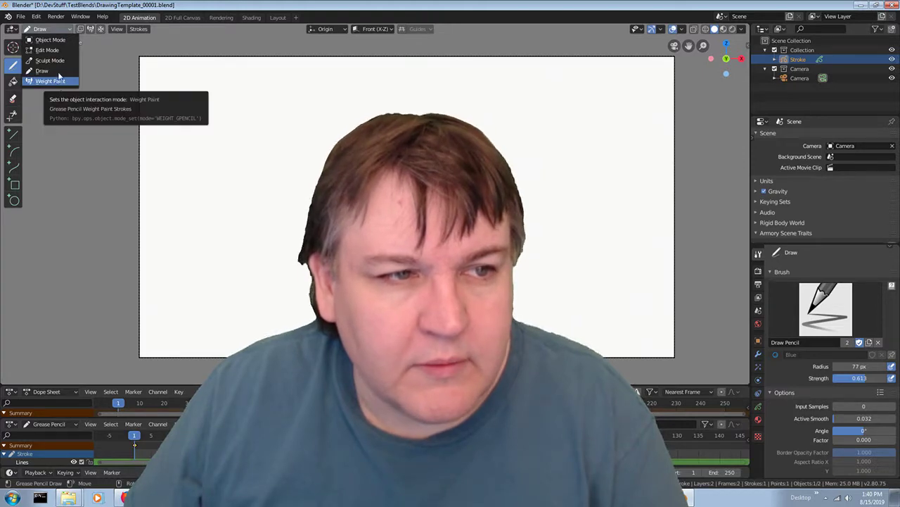
Switch to Object Mode and add the portrait reference photo as a Background image.
{"action": "left_click", "coordinate": [50, 40]}
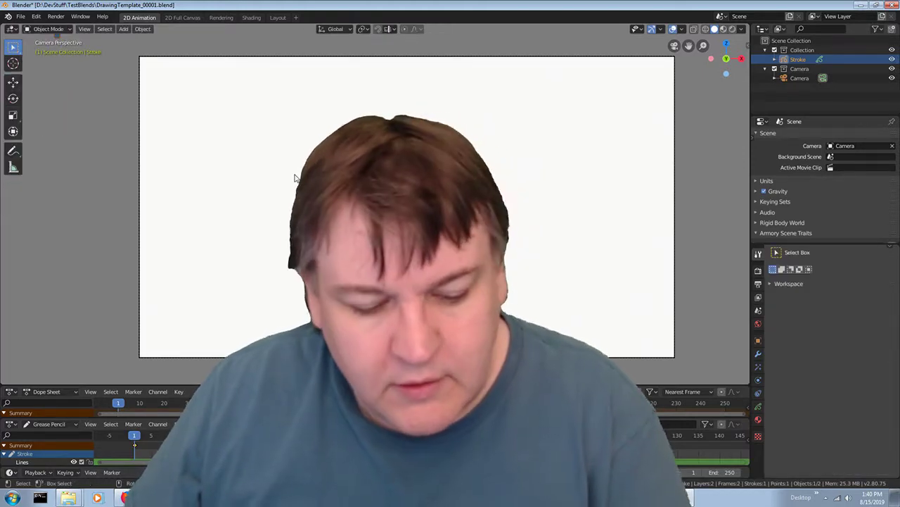
{"action": "key", "text": "shift+a"}
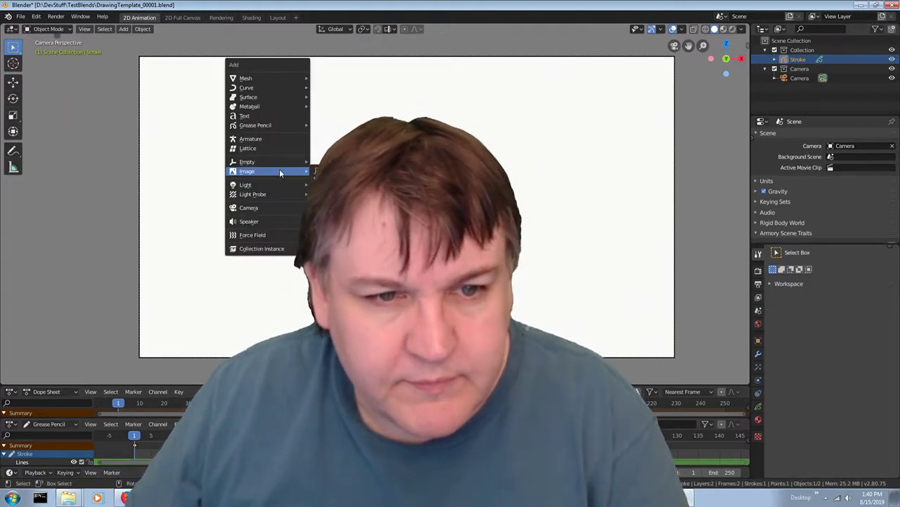
{"action": "left_click", "coordinate": [334, 184]}
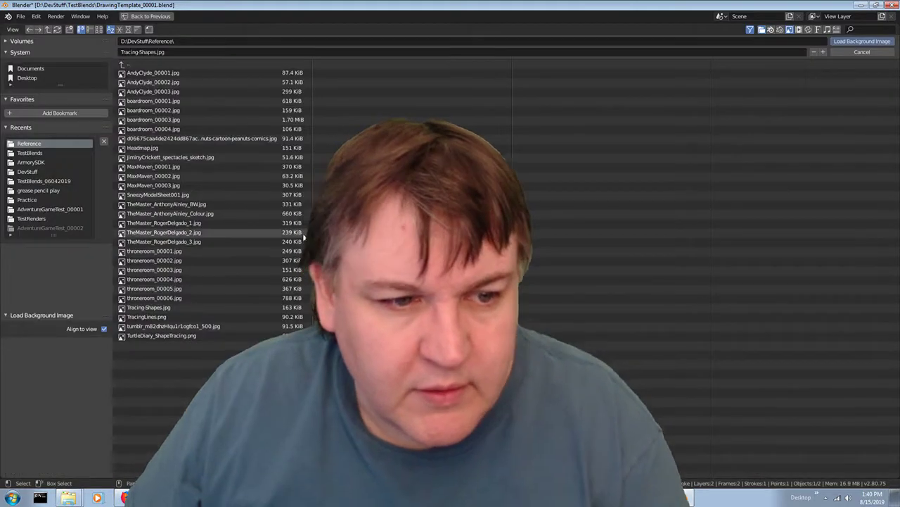
{"action": "double_click", "coordinate": [161, 183]}
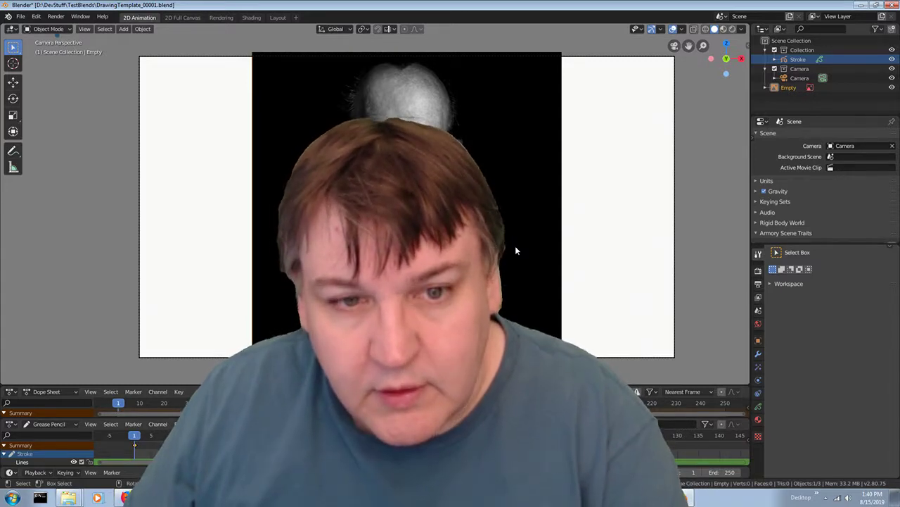
Move the reference photo left along X, lower it, and scale it up to about 1.37×.
{"action": "key", "text": "g"}
{"action": "key", "text": "x"}
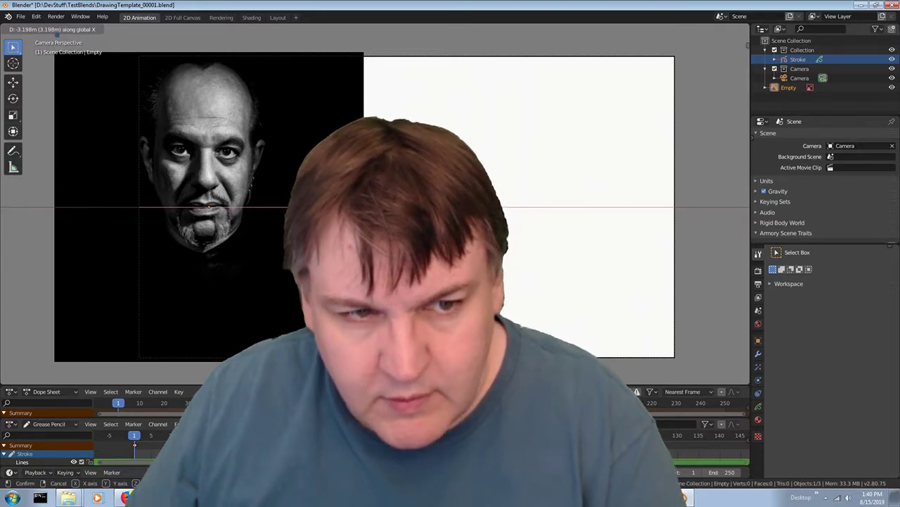
{"action": "key", "text": "Return"}
{"action": "key", "text": "g"}
{"action": "key", "text": "y"}
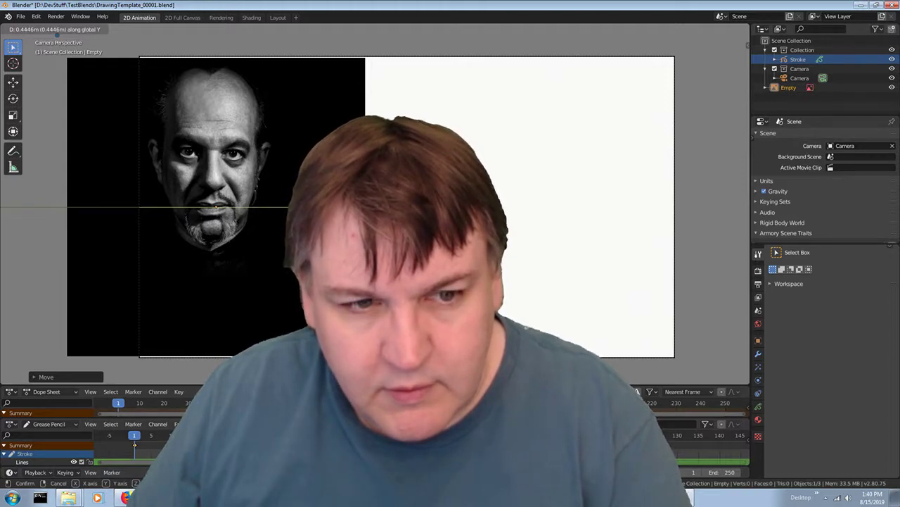
{"action": "key", "text": "Escape"}
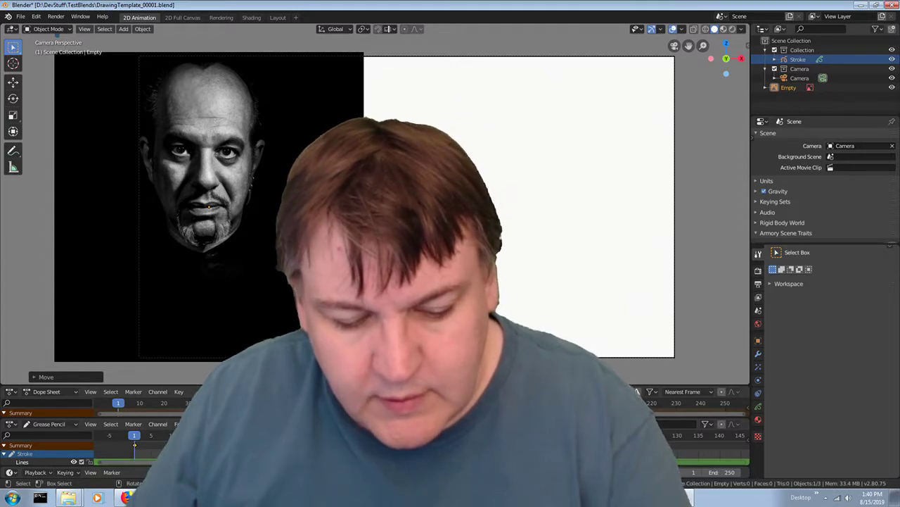
{"action": "key", "text": "g"}
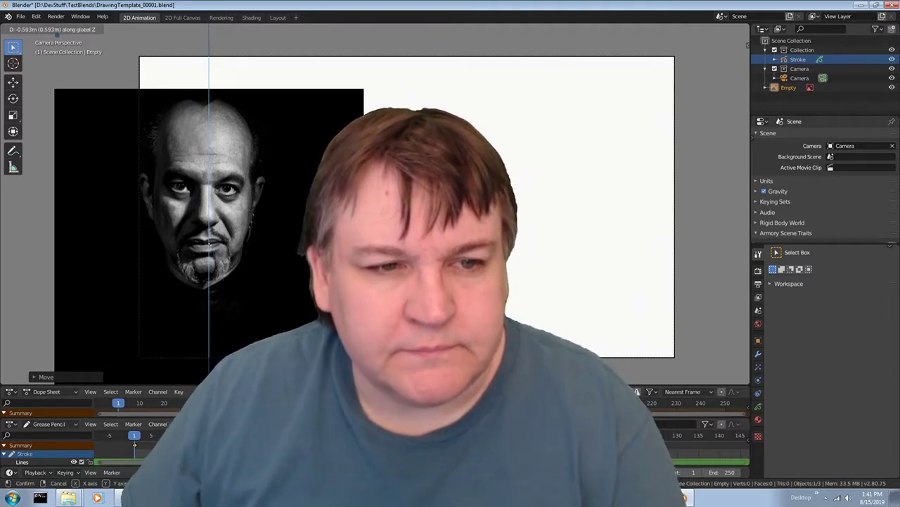
{"action": "key", "text": "Return"}
{"action": "key", "text": "s"}
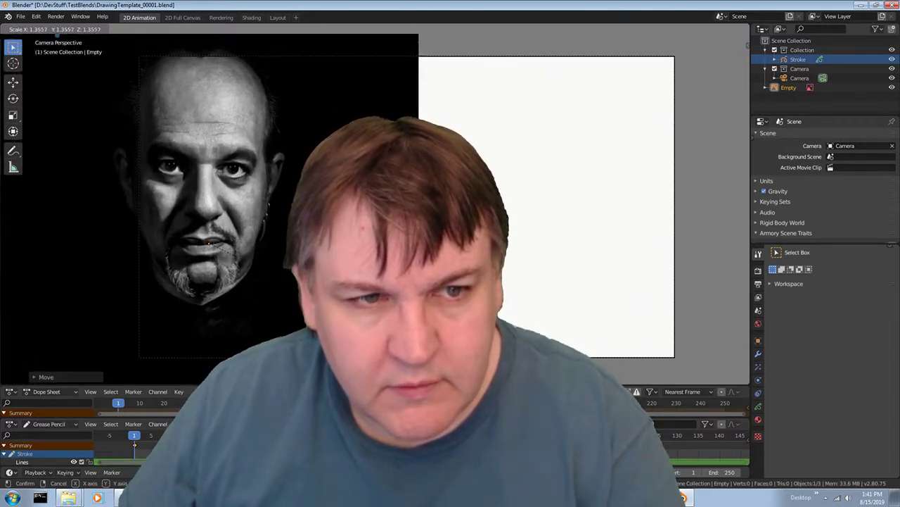
{"action": "left_click", "coordinate": [58, 33]}
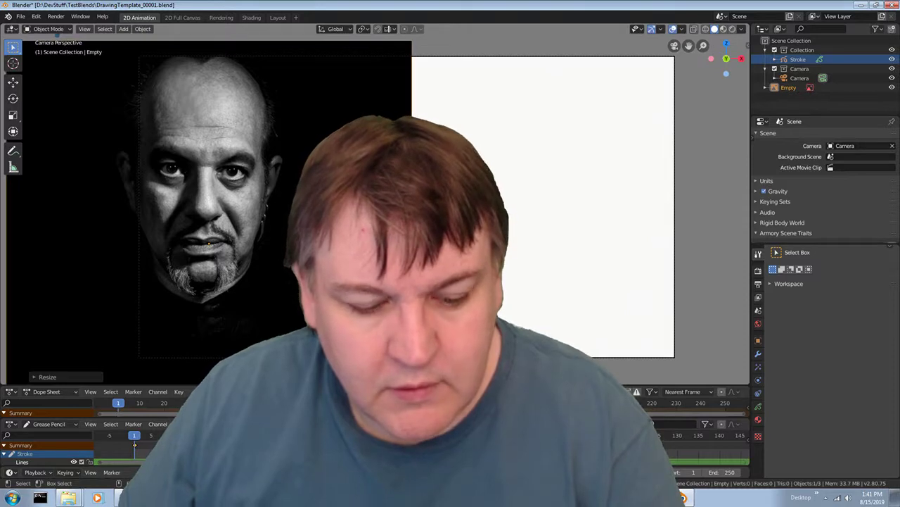
Nudge the reference photo down, slightly right along X, then up along Z.
{"action": "key", "text": "g"}
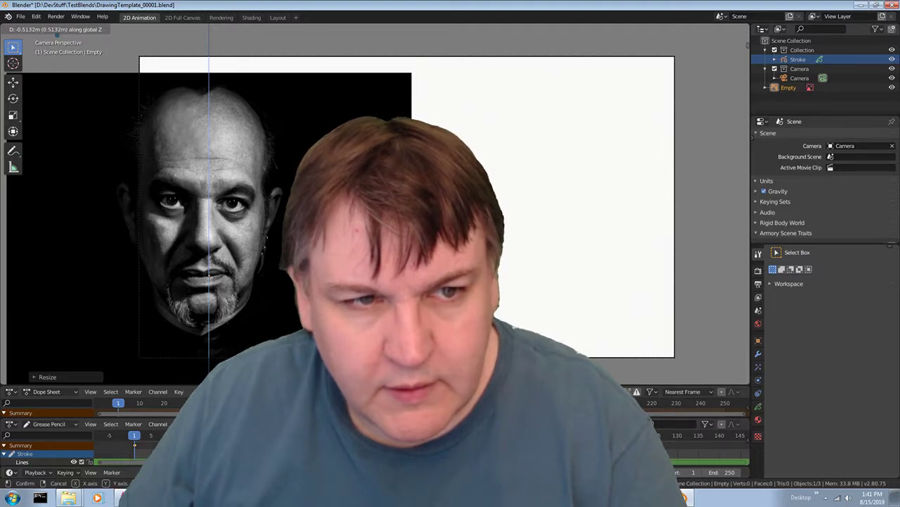
{"action": "key", "text": "Return"}
{"action": "key", "text": "g"}
{"action": "key", "text": "x"}
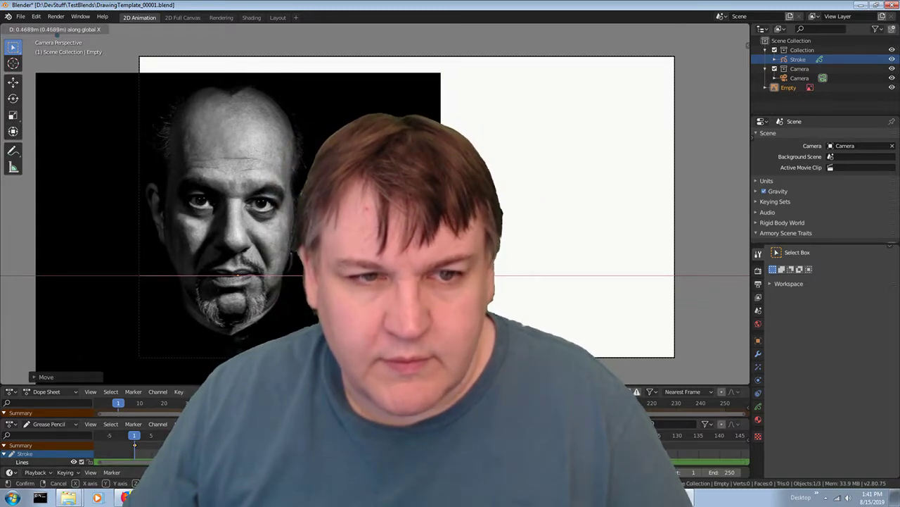
{"action": "left_click", "coordinate": [279, 182]}
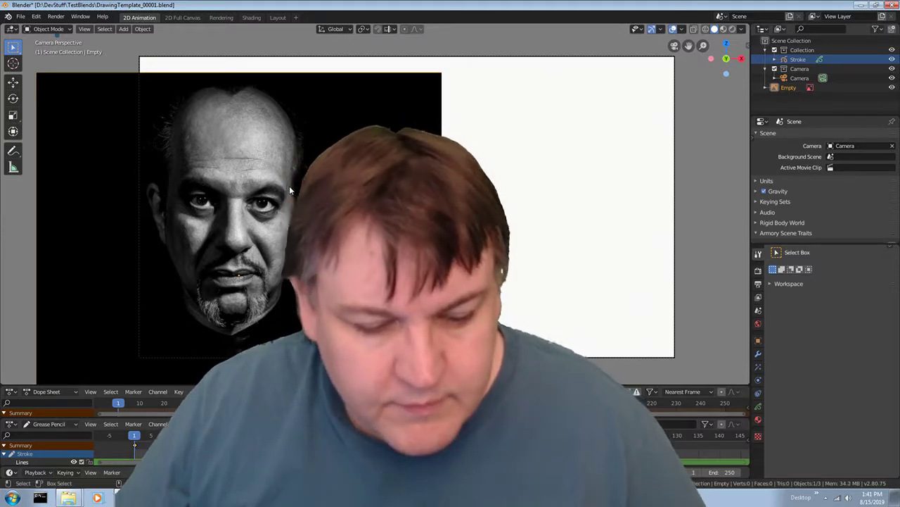
{"action": "key", "text": "g"}
{"action": "key", "text": "z"}
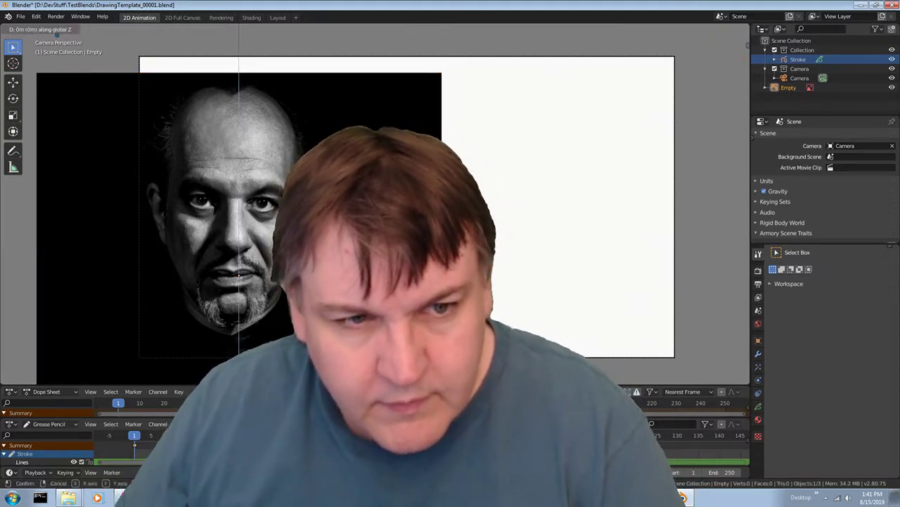
{"action": "left_click", "coordinate": [292, 172]}
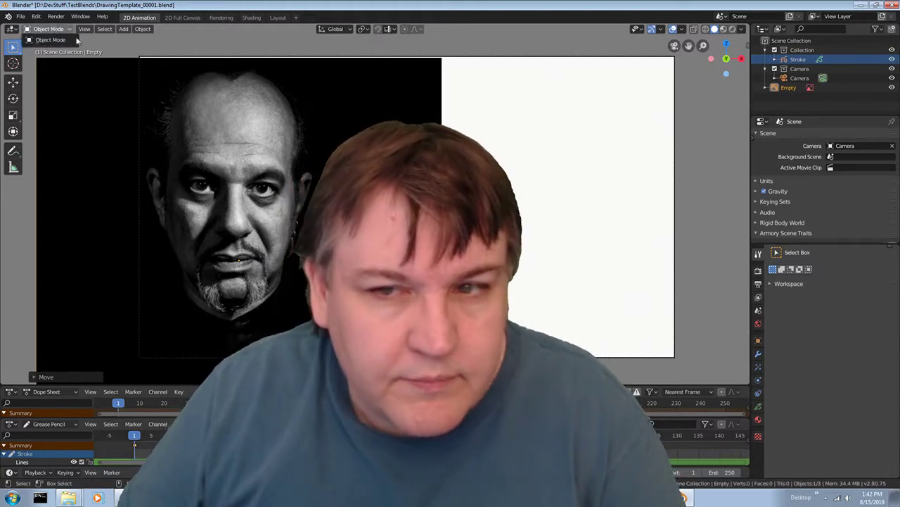
Select the Stroke object and switch it back to Draw mode.
{"action": "left_click_drag", "start_coordinate": [798, 59], "coordinate": [3, 80]}
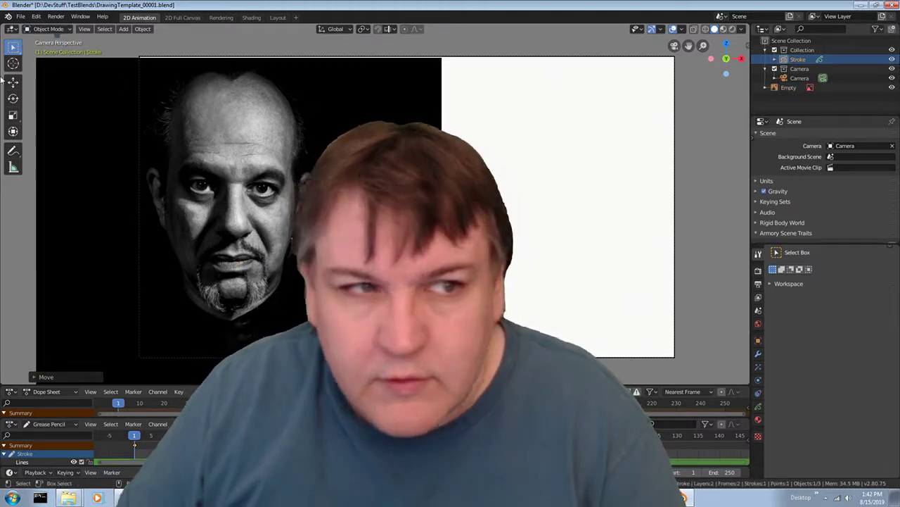
{"action": "left_click", "coordinate": [66, 31]}
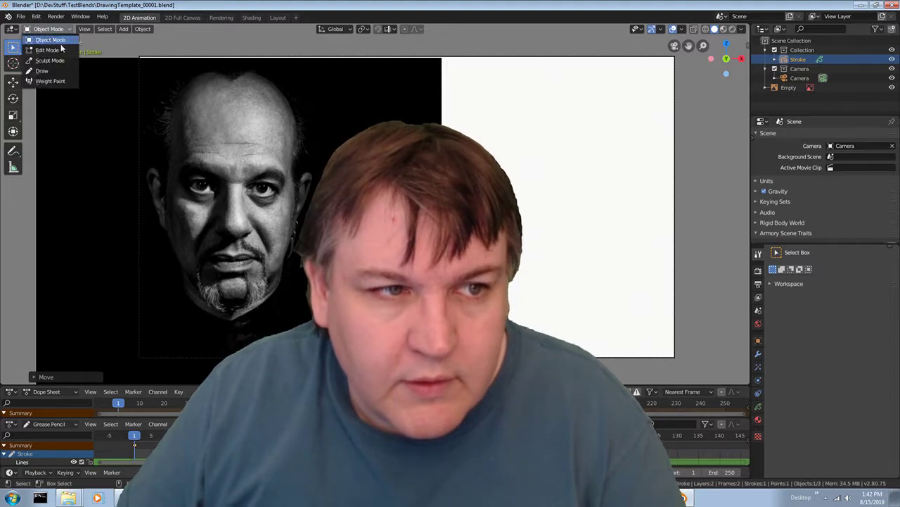
{"action": "left_click", "coordinate": [44, 71]}
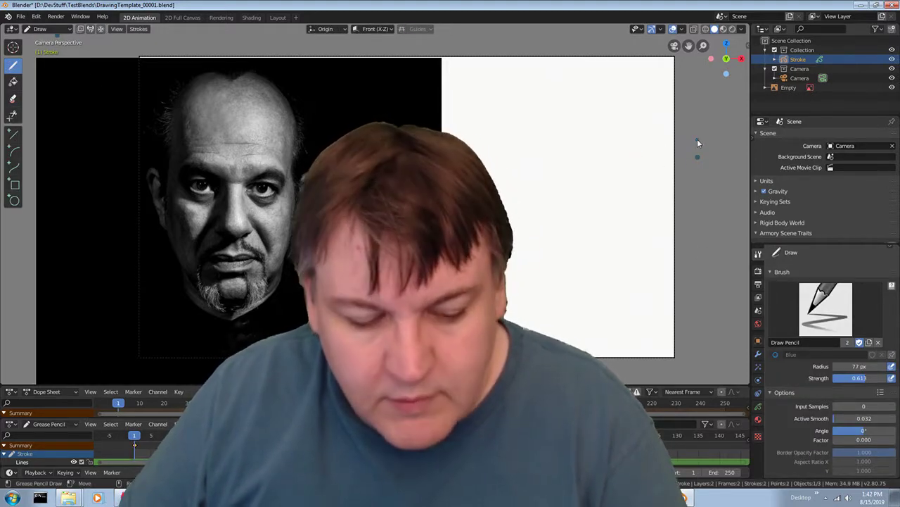
Undo the stray test dot left on the canvas.
{"action": "key", "text": "ctrl+z"}
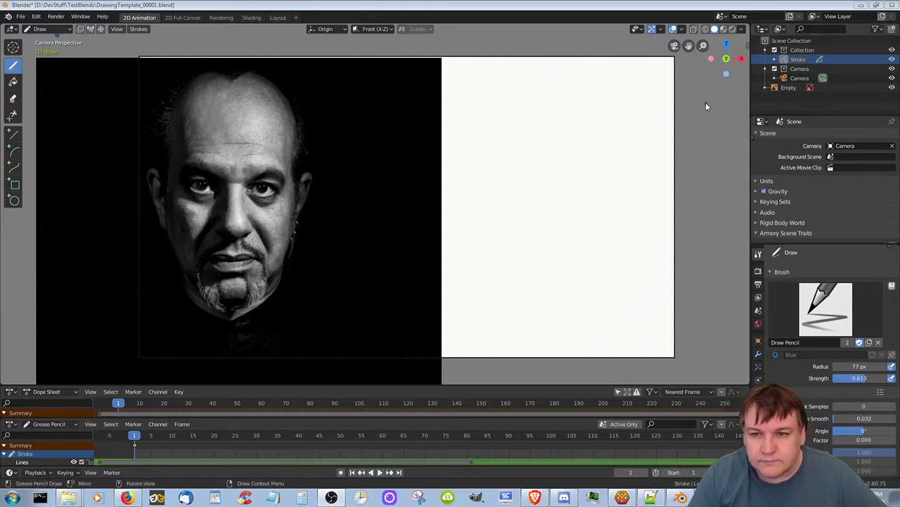
Discard a stray horizontal stroke, then sketch the light-blue head outline, eye band and nose.
{"action": "left_click_drag", "start_coordinate": [706, 101], "coordinate": [355, 101]}
{"action": "key", "text": "ctrl+z"}
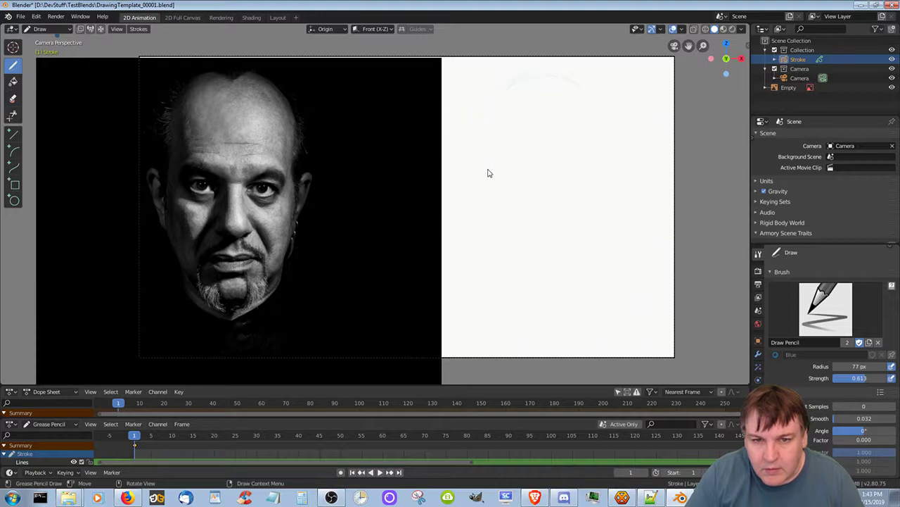
{"action": "left_click_drag", "start_coordinate": [532, 202], "coordinate": [576, 201]}
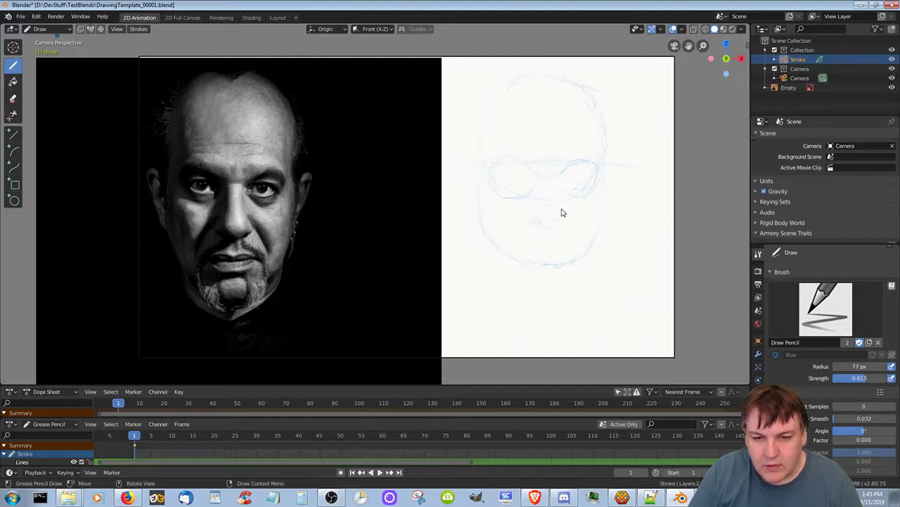
Draw the nostrils, mouth, jawline and chin below the sketched nose.
{"action": "left_click_drag", "start_coordinate": [562, 227], "coordinate": [571, 258]}
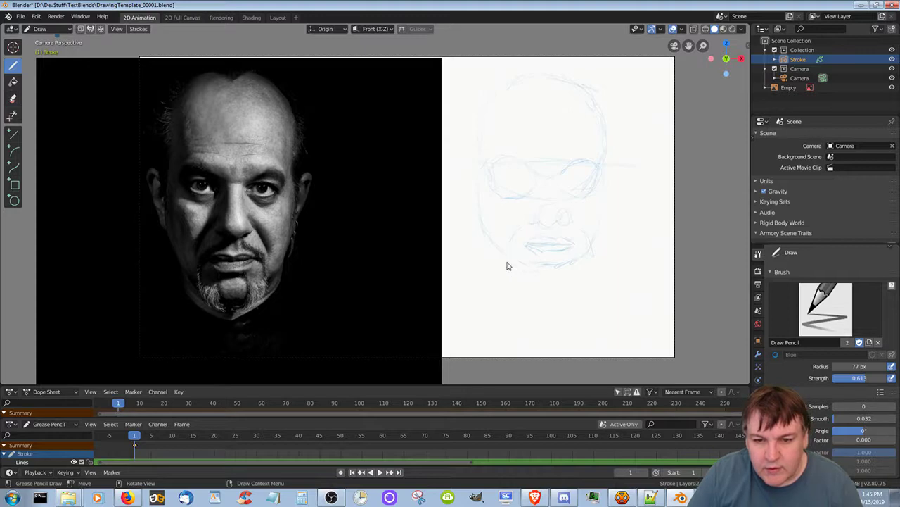
{"action": "mouse_move", "coordinate": [527, 294]}
{"action": "left_mouse_down"}
{"action": "mouse_move", "coordinate": [551, 316]}
{"action": "mouse_move", "coordinate": [587, 259]}
{"action": "left_mouse_up"}
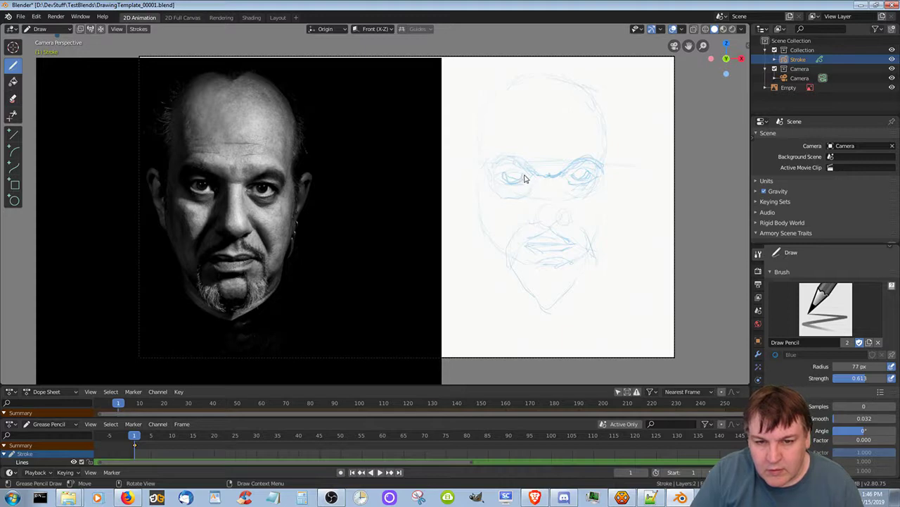
Extend the brow stroke rightward and go over the eyes and skull outline.
{"action": "left_click_drag", "start_coordinate": [555, 180], "coordinate": [587, 176]}
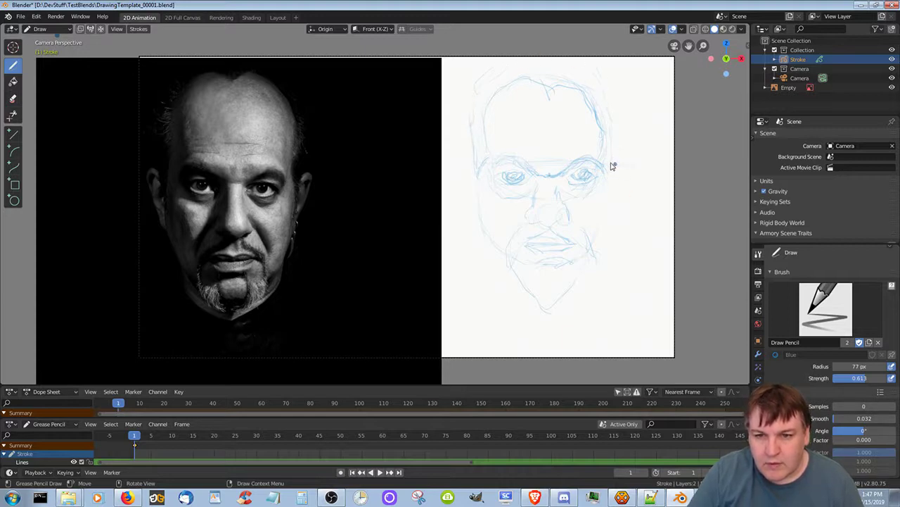
Add strokes along the right cheek and across the mouth, undoing a stray dot over the photo.
{"action": "left_click_drag", "start_coordinate": [610, 204], "coordinate": [602, 199]}
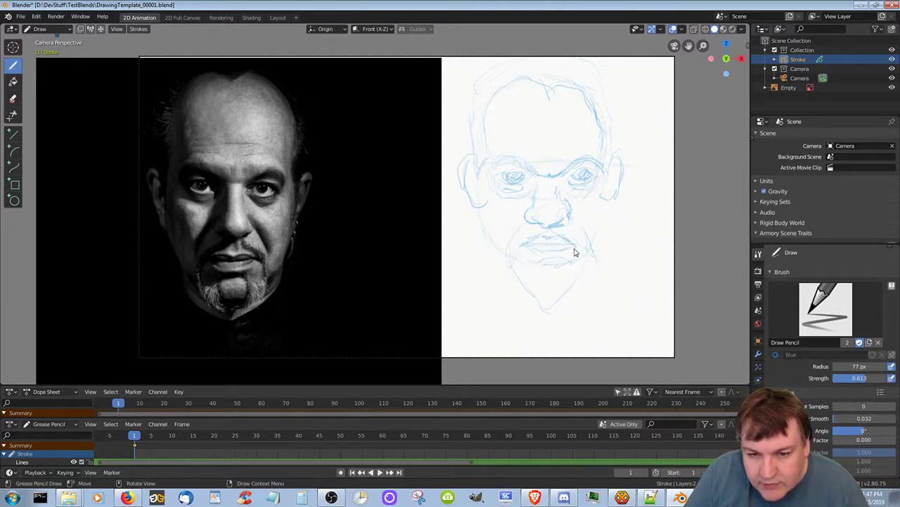
{"action": "left_click_drag", "start_coordinate": [537, 253], "coordinate": [575, 252]}
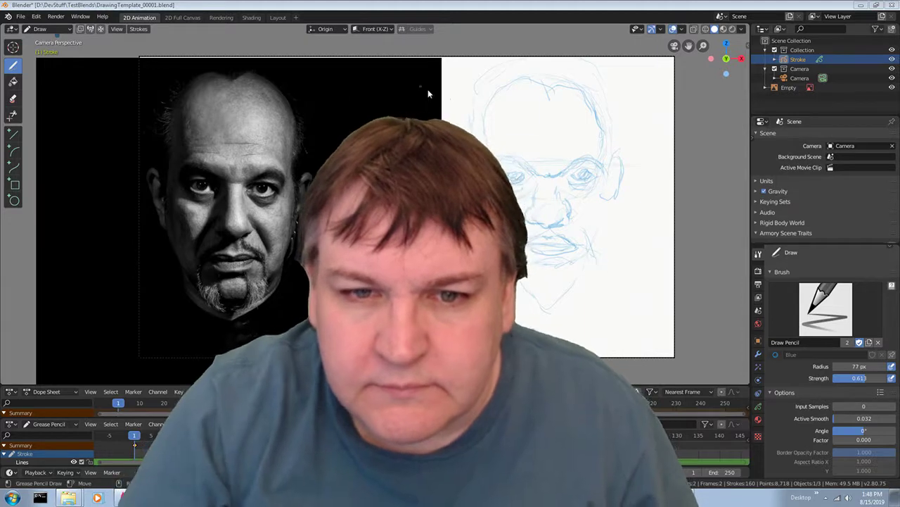
{"action": "left_click", "coordinate": [232, 153]}
{"action": "key", "text": "ctrl+z"}
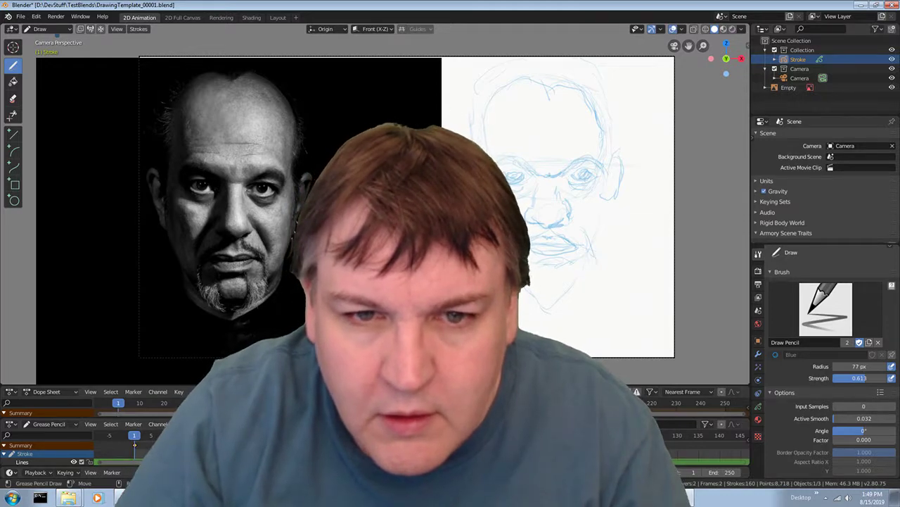
Add bolder strokes to the head's upper left and right sides, left brow, and both eyes.
{"action": "mouse_move", "coordinate": [459, 125]}
{"action": "left_mouse_down"}
{"action": "mouse_move", "coordinate": [489, 72]}
{"action": "mouse_move", "coordinate": [470, 76]}
{"action": "mouse_move", "coordinate": [510, 60]}
{"action": "mouse_move", "coordinate": [549, 64]}
{"action": "left_mouse_up"}
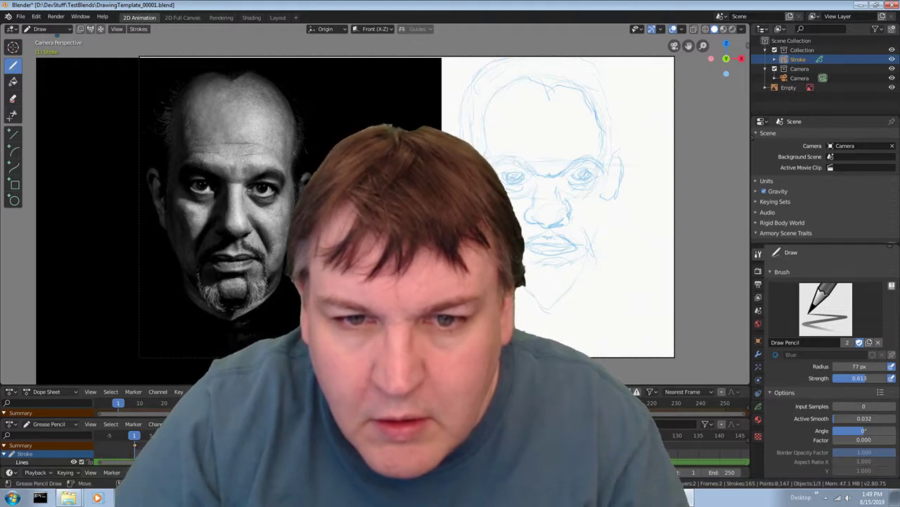
{"action": "left_click_drag", "start_coordinate": [517, 211], "coordinate": [534, 288]}
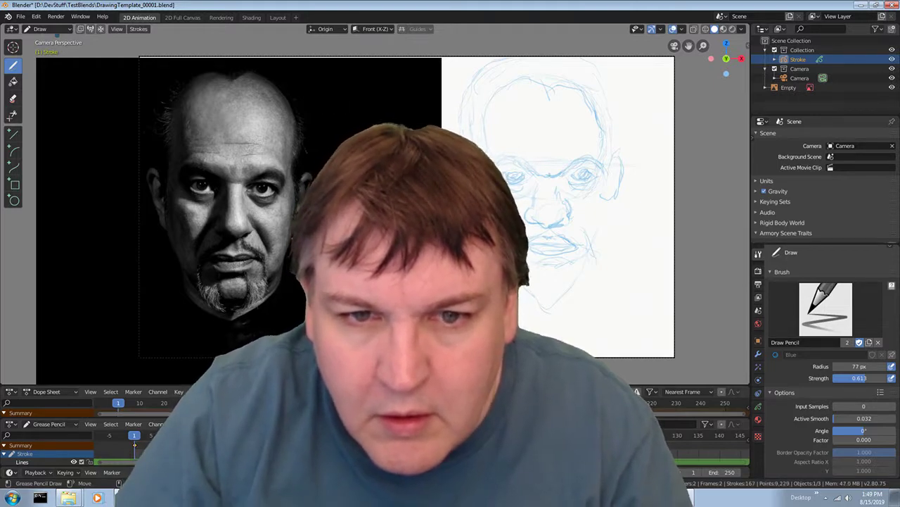
{"action": "mouse_move", "coordinate": [595, 167]}
{"action": "left_mouse_down"}
{"action": "mouse_move", "coordinate": [585, 181]}
{"action": "mouse_move", "coordinate": [603, 147]}
{"action": "mouse_move", "coordinate": [605, 164]}
{"action": "left_mouse_up"}
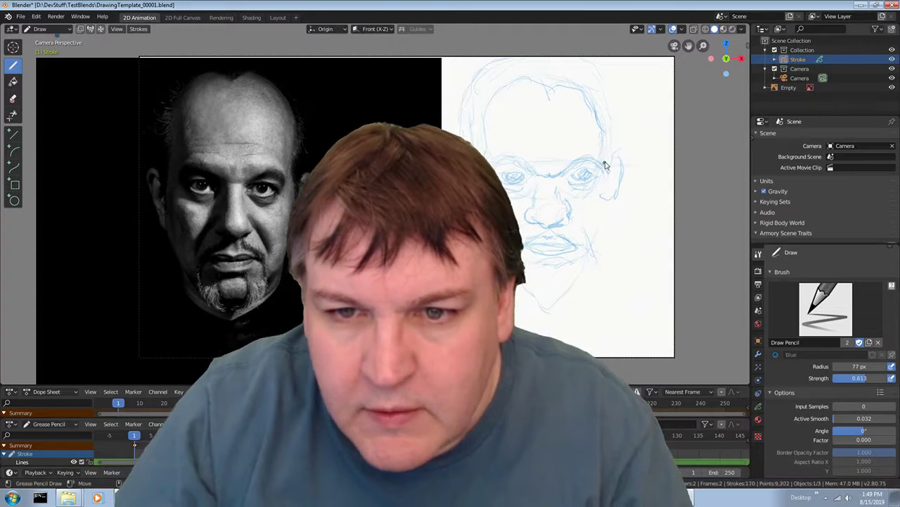
{"action": "mouse_move", "coordinate": [613, 113]}
{"action": "left_mouse_down"}
{"action": "mouse_move", "coordinate": [619, 147]}
{"action": "mouse_move", "coordinate": [616, 119]}
{"action": "left_mouse_up"}
{"action": "mouse_move", "coordinate": [521, 80]}
{"action": "left_mouse_down"}
{"action": "mouse_move", "coordinate": [551, 99]}
{"action": "mouse_move", "coordinate": [592, 95]}
{"action": "left_mouse_up"}
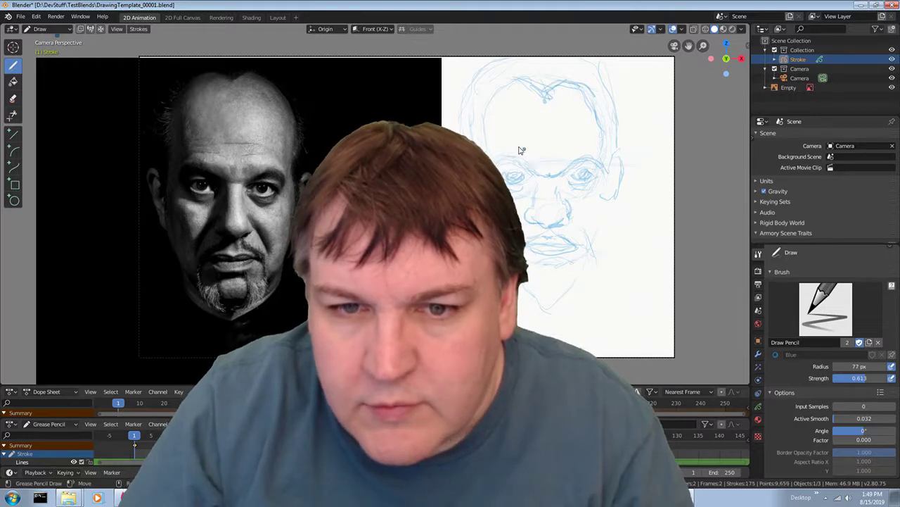
{"action": "left_click_drag", "start_coordinate": [516, 159], "coordinate": [492, 156]}
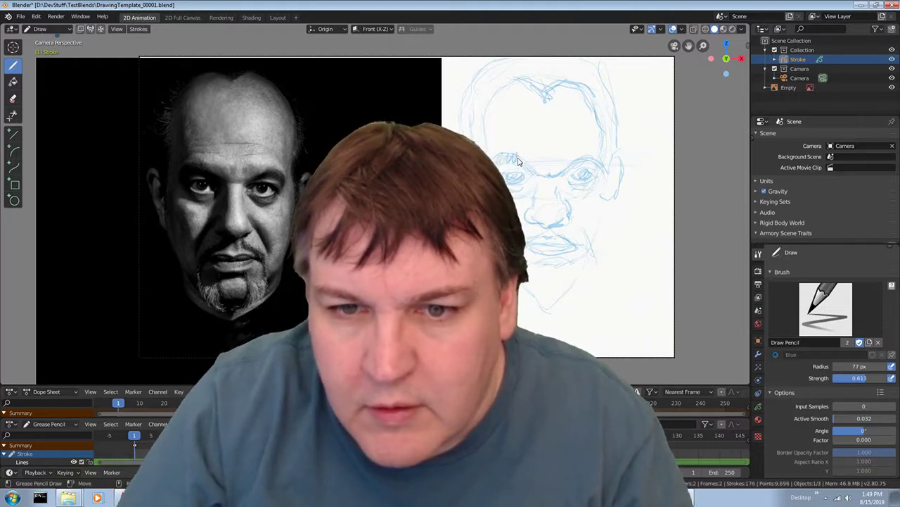
{"action": "mouse_move", "coordinate": [563, 169]}
{"action": "left_mouse_down"}
{"action": "mouse_move", "coordinate": [595, 156]}
{"action": "mouse_move", "coordinate": [610, 171]}
{"action": "mouse_move", "coordinate": [589, 172]}
{"action": "left_mouse_up"}
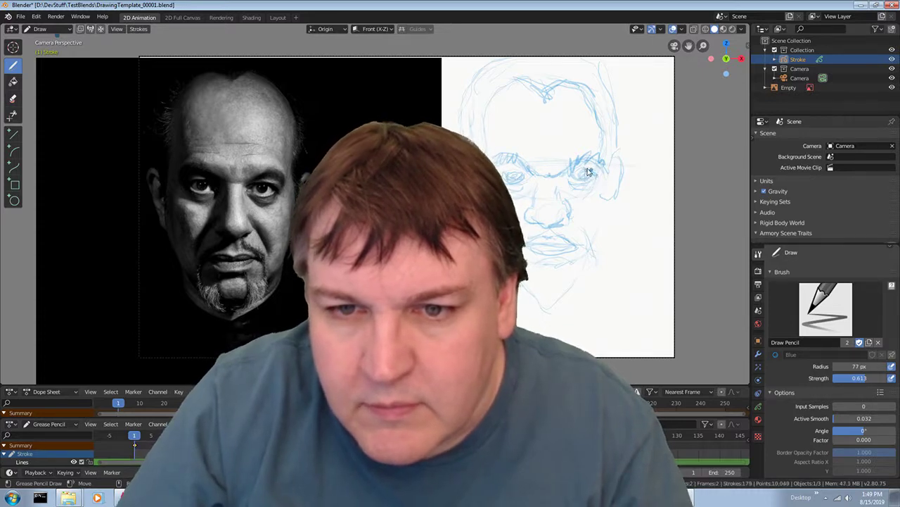
{"action": "left_click_drag", "start_coordinate": [532, 173], "coordinate": [512, 174]}
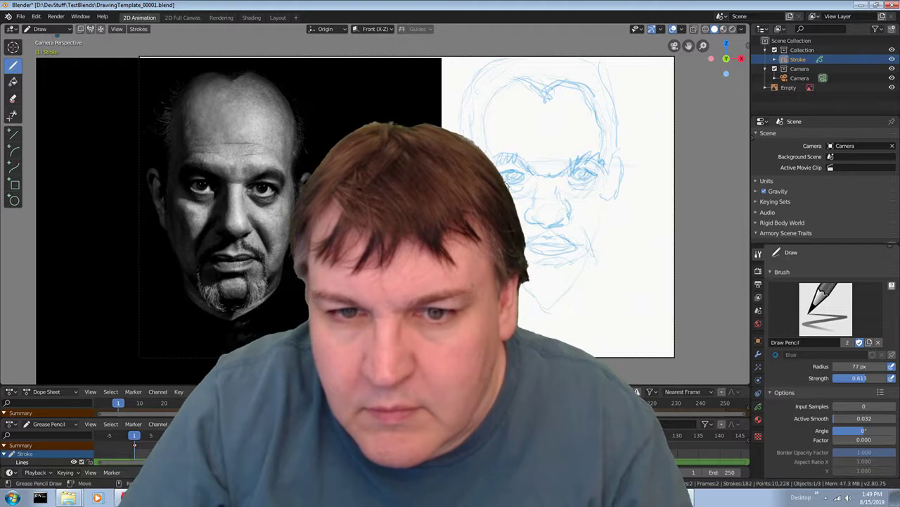
Trace darker blue strokes over the left eye, beside and around the nose, and along the jaw and chin.
{"action": "mouse_move", "coordinate": [497, 161]}
{"action": "left_mouse_down"}
{"action": "mouse_move", "coordinate": [514, 181]}
{"action": "mouse_move", "coordinate": [601, 188]}
{"action": "left_mouse_up"}
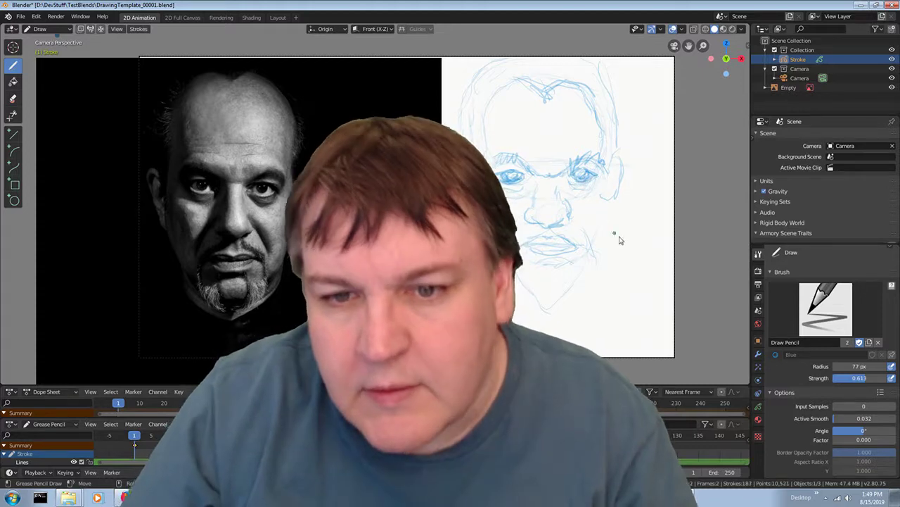
{"action": "left_click_drag", "start_coordinate": [539, 181], "coordinate": [539, 189]}
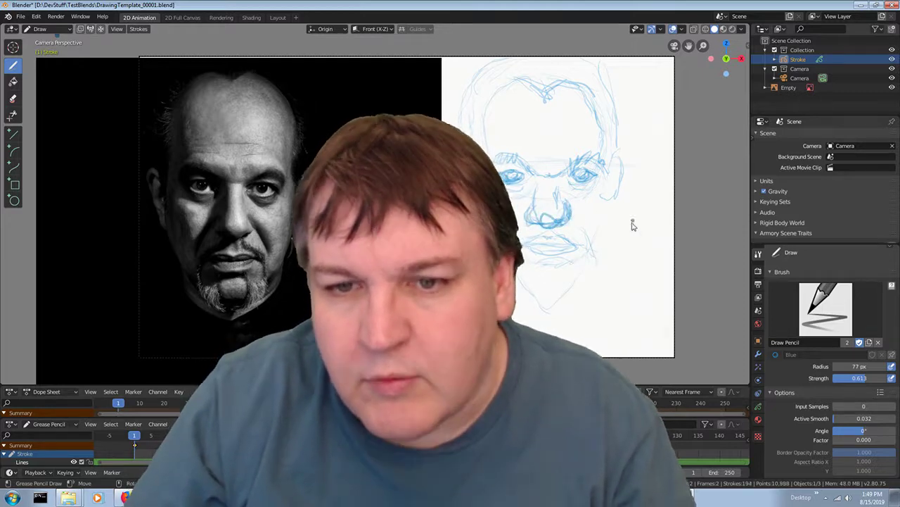
{"action": "left_click_drag", "start_coordinate": [542, 211], "coordinate": [563, 225]}
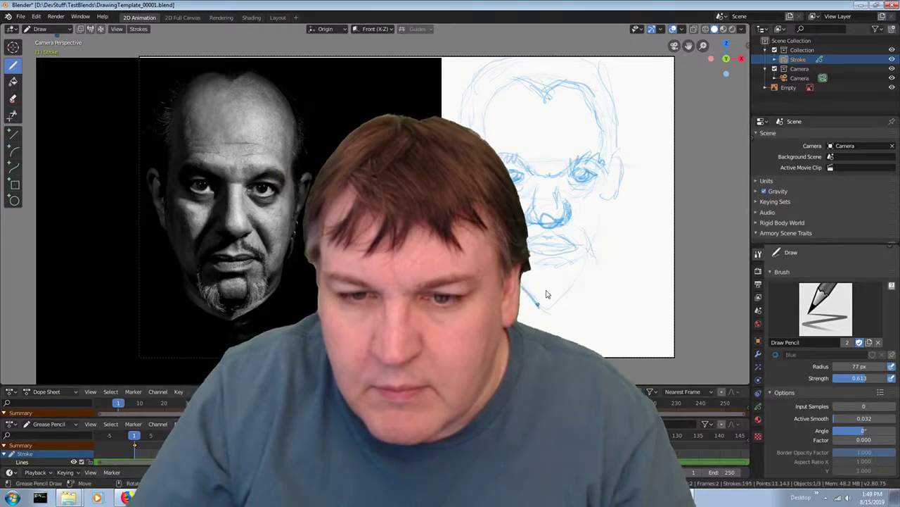
{"action": "left_click_drag", "start_coordinate": [588, 279], "coordinate": [558, 299]}
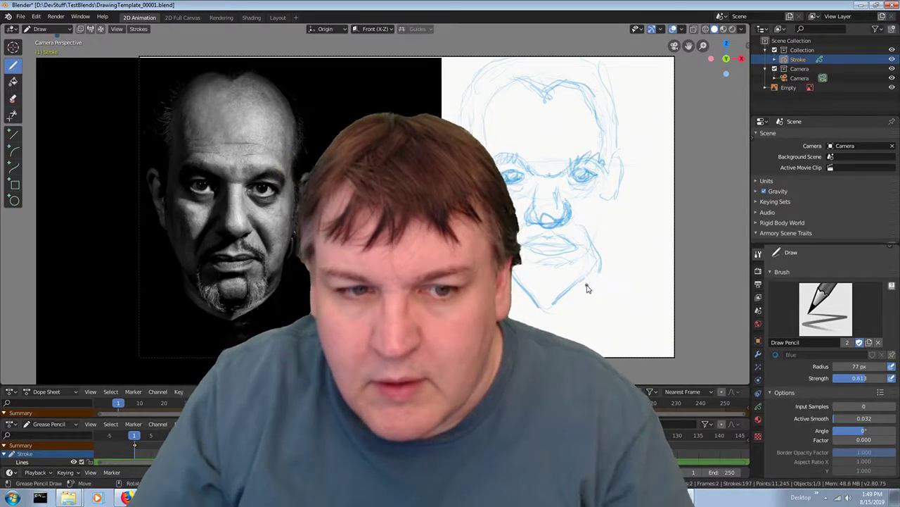
{"action": "left_click_drag", "start_coordinate": [597, 268], "coordinate": [617, 188]}
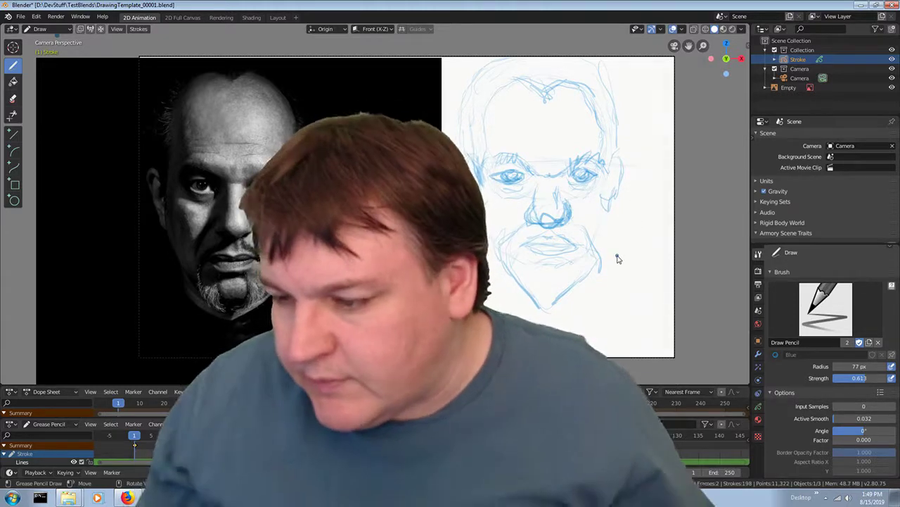